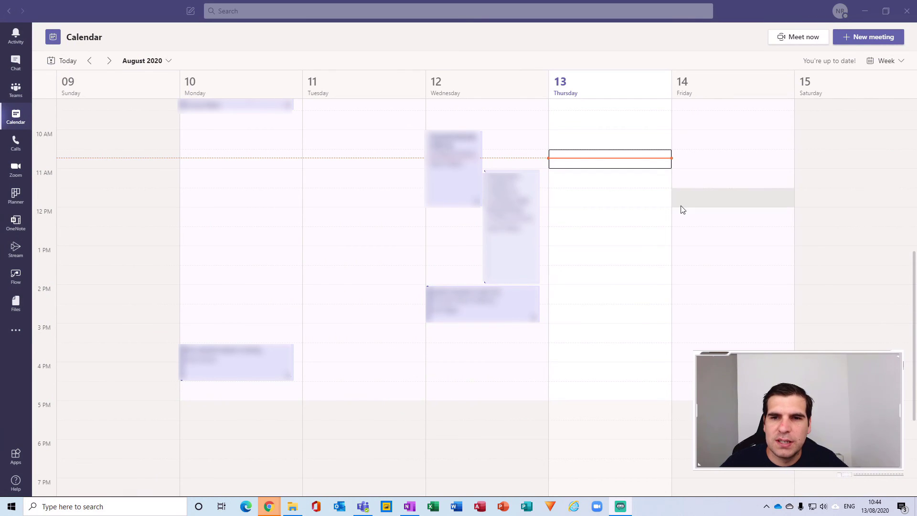
# - Create 'Test Meeting' at Thursday 10:30 in Supply Chain Team > General and send it
pyautogui.click(603, 165)
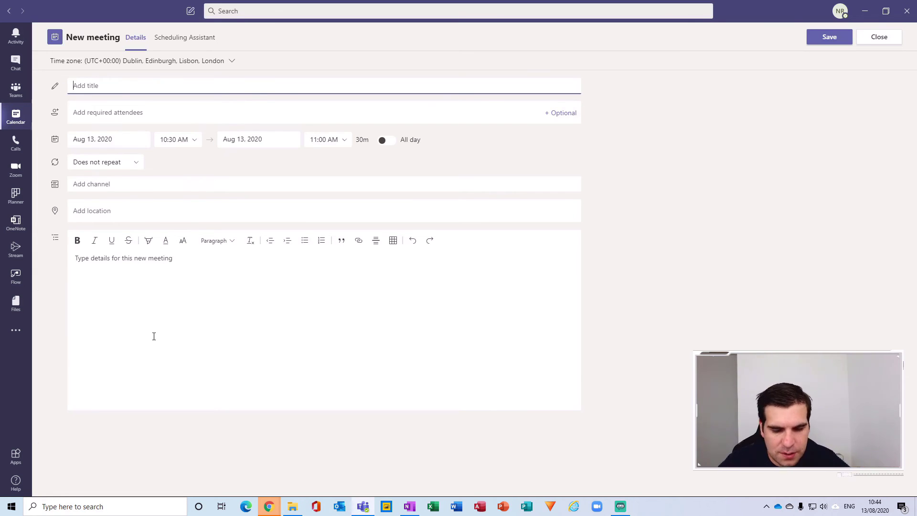
pyautogui.write('Test')
pyautogui.write(' Meeting')
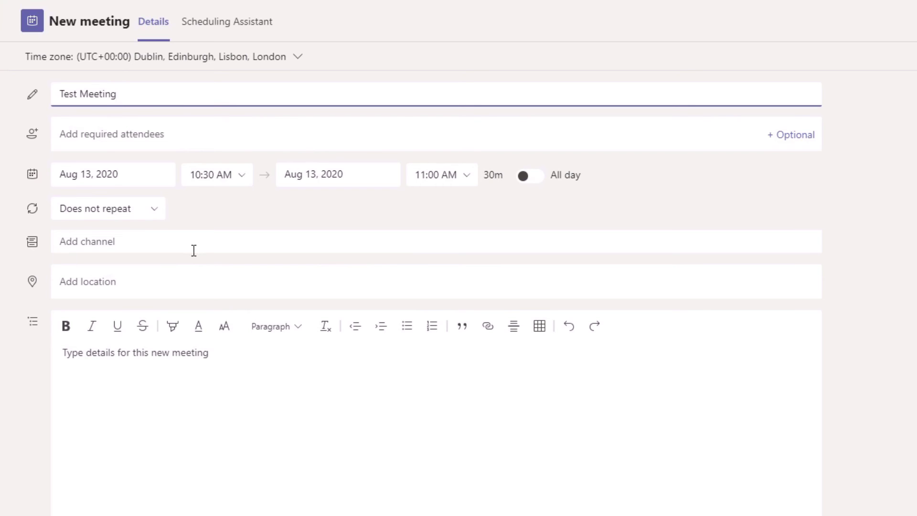
pyautogui.click(97, 242)
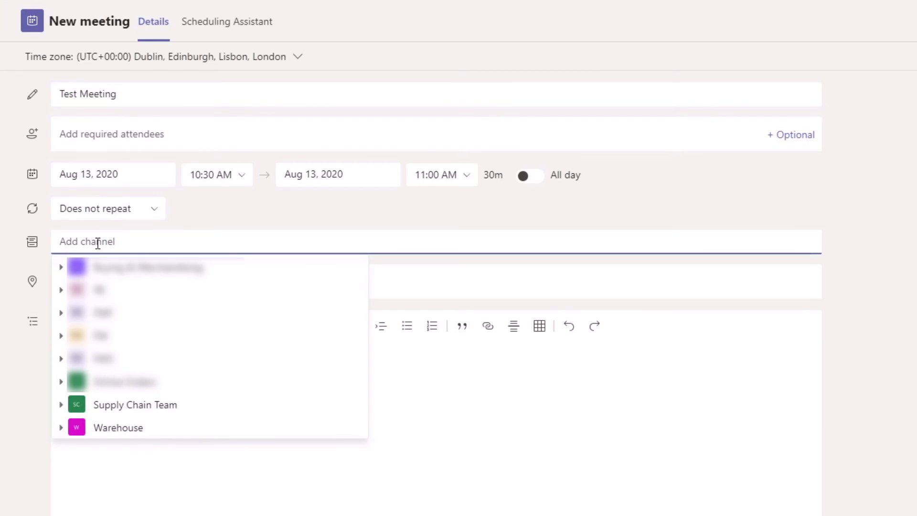
pyautogui.click(61, 405)
pyautogui.click(113, 426)
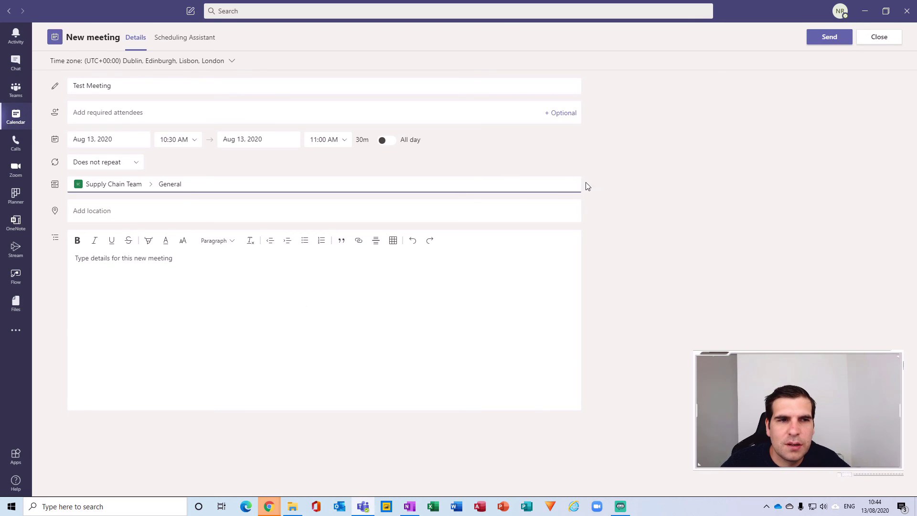
pyautogui.click(827, 39)
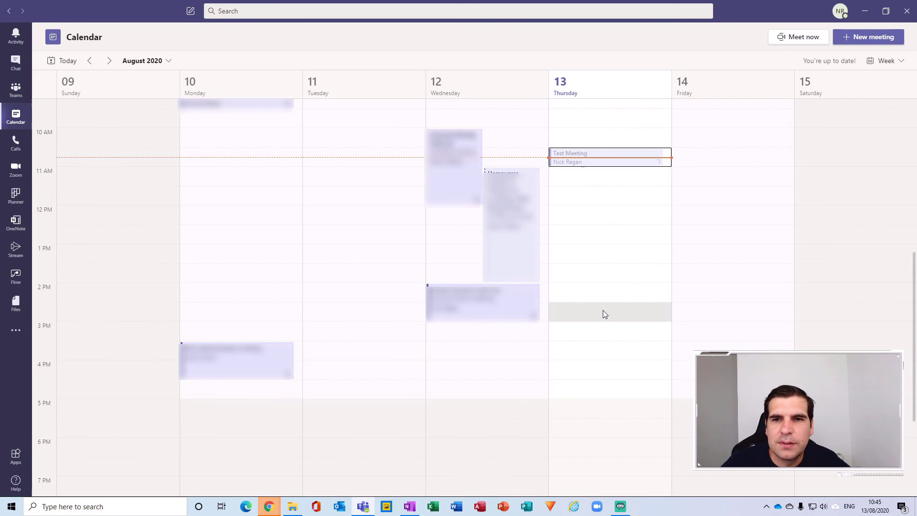
# - Check the Test Meeting post in the General channel, then return to the calendar week view
pyautogui.moveTo(617, 158); pyautogui.dragTo(604, 282)
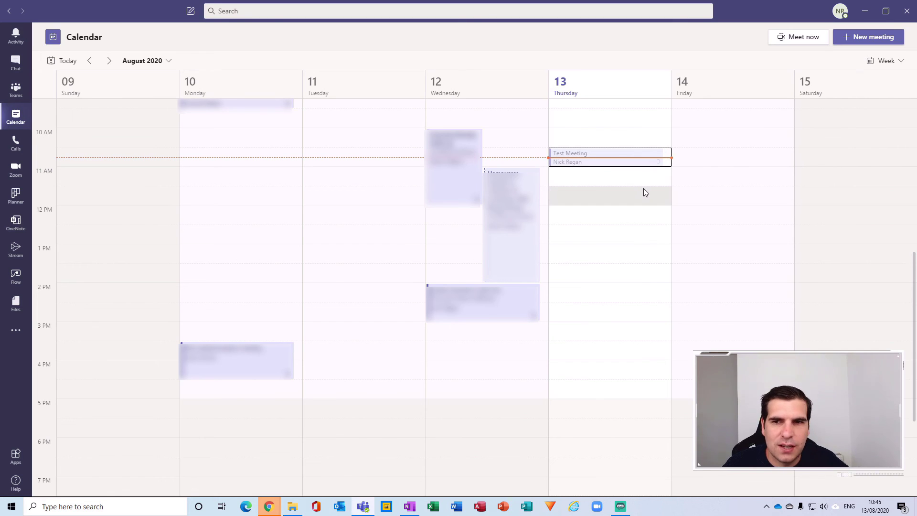
pyautogui.click(19, 98)
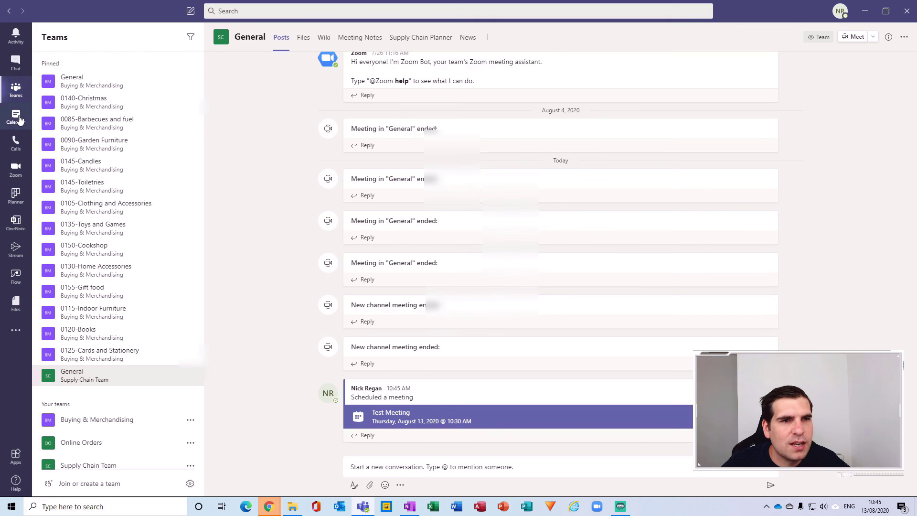
pyautogui.click(16, 116)
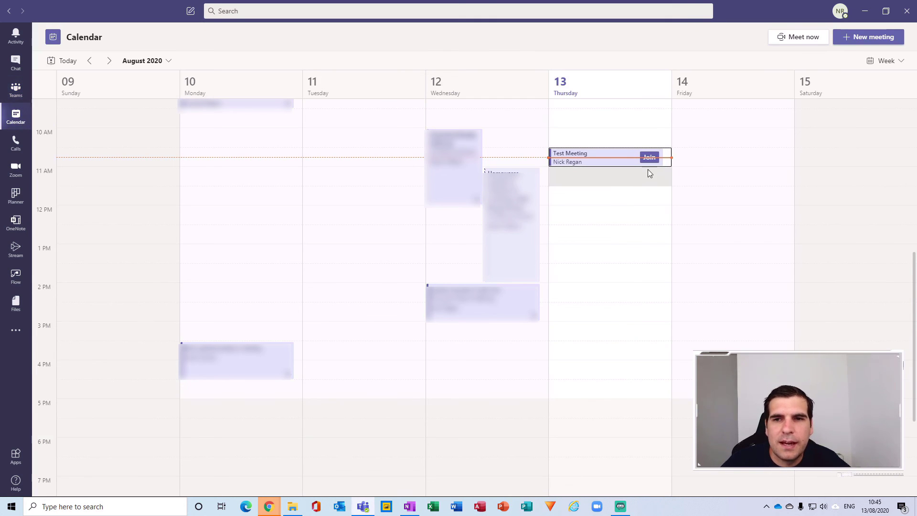
# - Join Test Meeting from the calendar with the microphone turned off
pyautogui.click(649, 159)
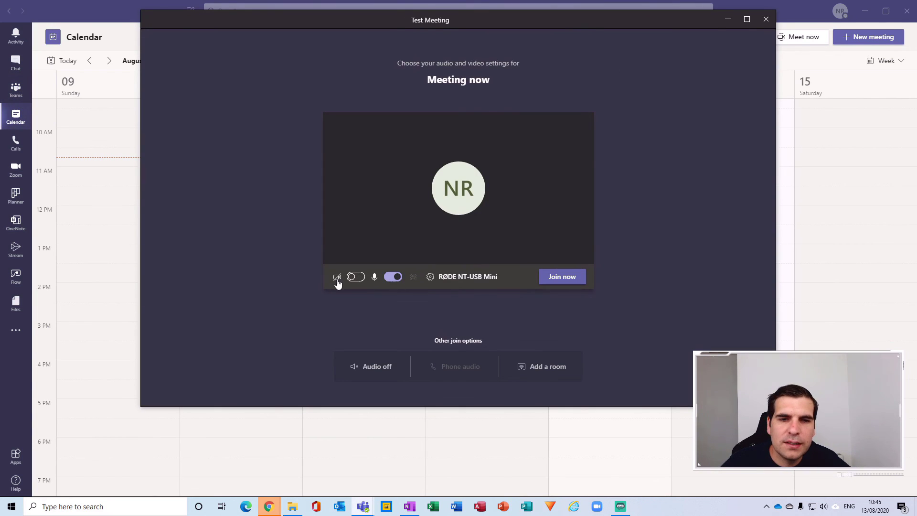
pyautogui.click(398, 277)
pyautogui.click(564, 276)
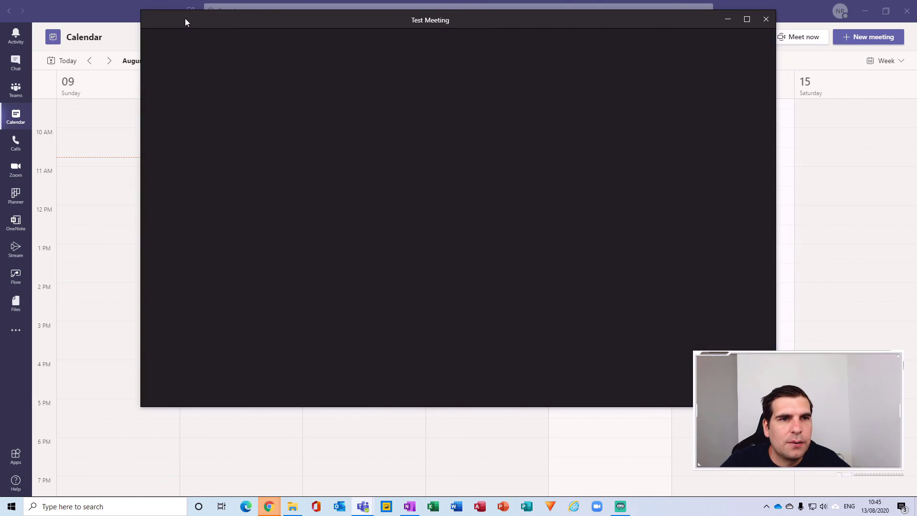
# - Move and shrink the meeting window up and left so the calendar shows beside it
pyautogui.moveTo(185, 18); pyautogui.dragTo(200, 67)
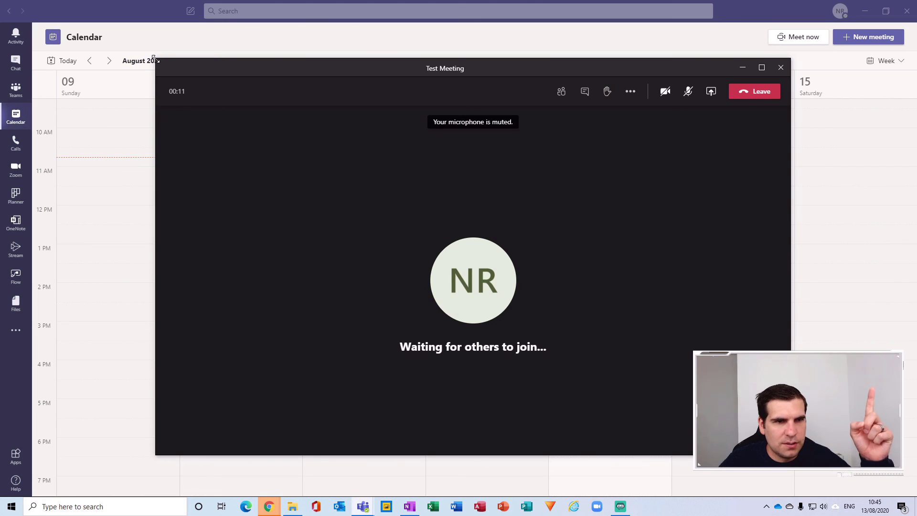
pyautogui.moveTo(154, 58); pyautogui.dragTo(410, 136)
pyautogui.moveTo(463, 145); pyautogui.dragTo(58, 50)
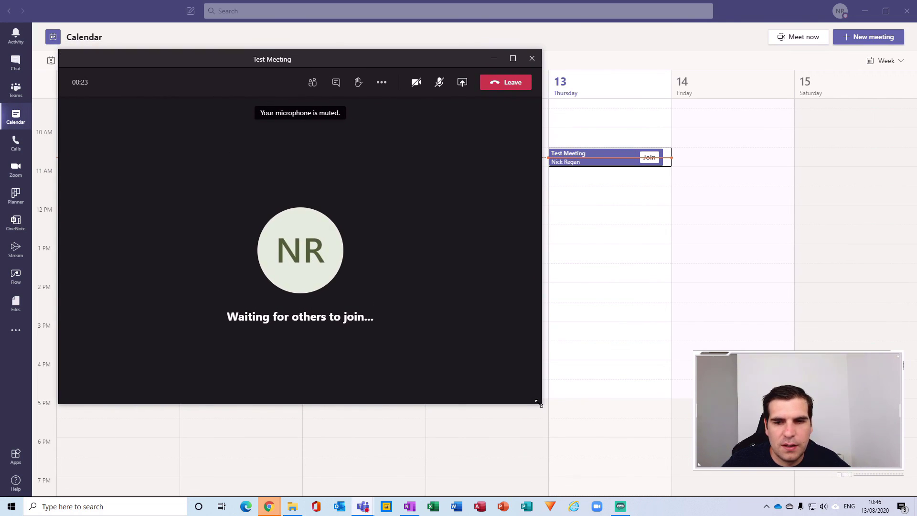
pyautogui.moveTo(538, 404); pyautogui.dragTo(548, 420)
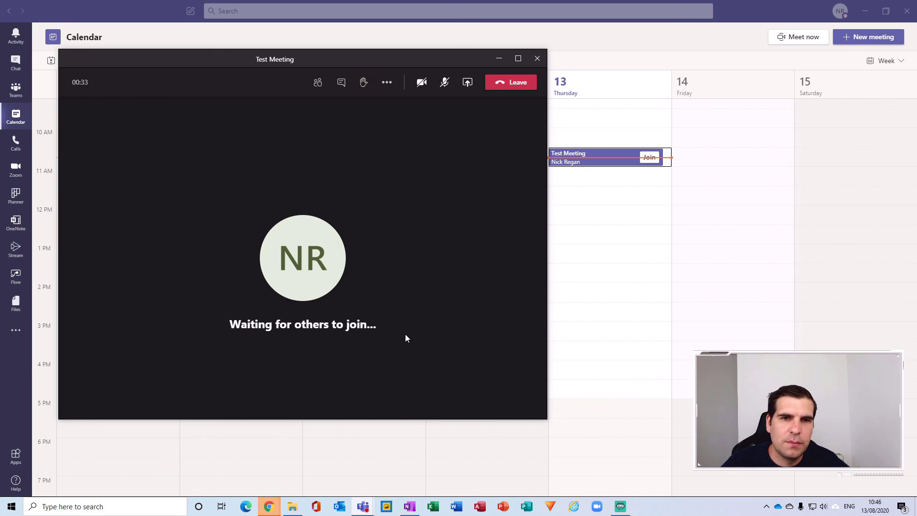
# - View the Test Meeting participant list, then leave the meeting and confirm
pyautogui.click(318, 83)
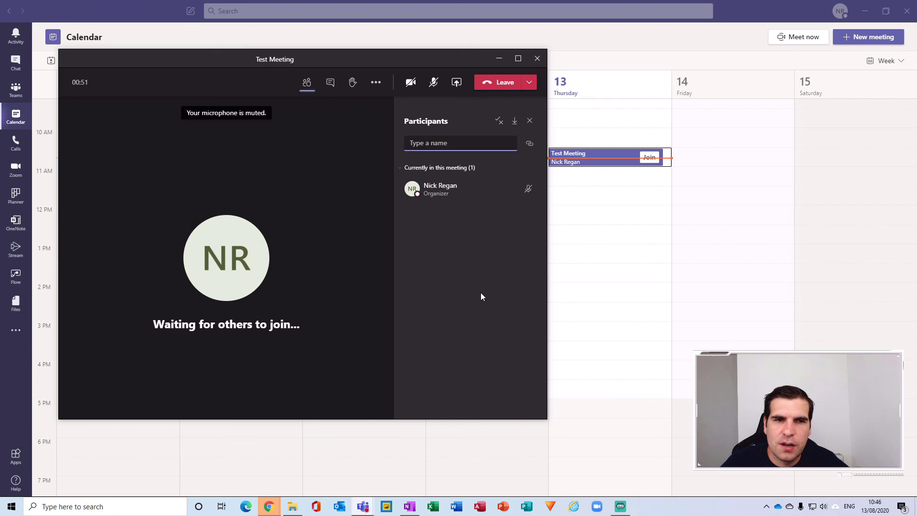
pyautogui.click(539, 58)
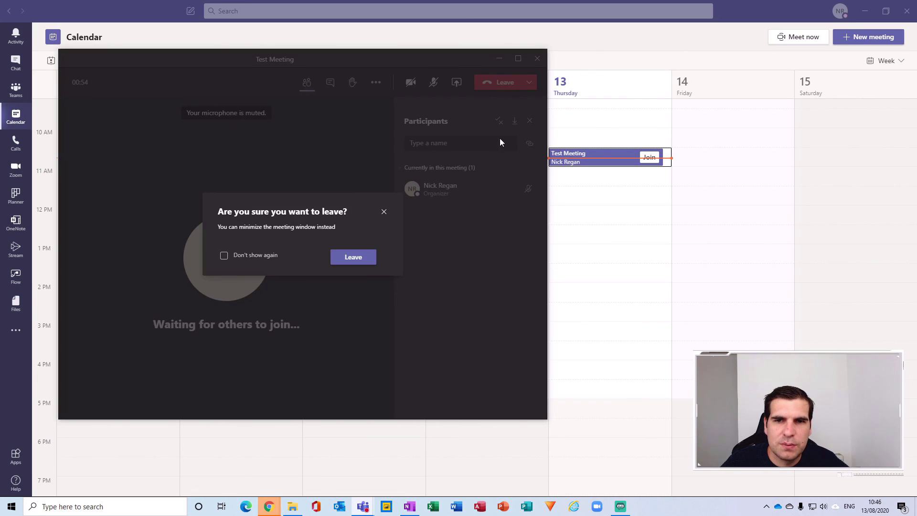
pyautogui.click(356, 260)
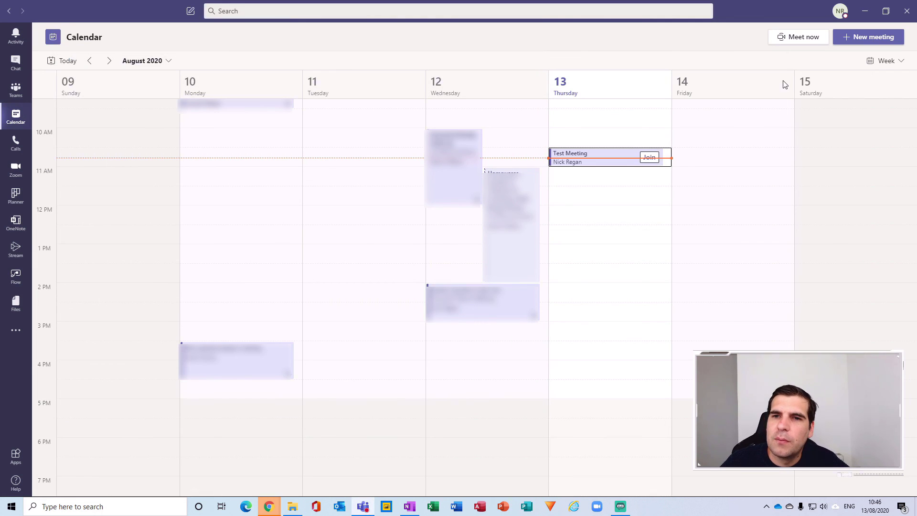
# - Open Test Meeting's details and go to its Meeting options page
pyautogui.click(576, 164)
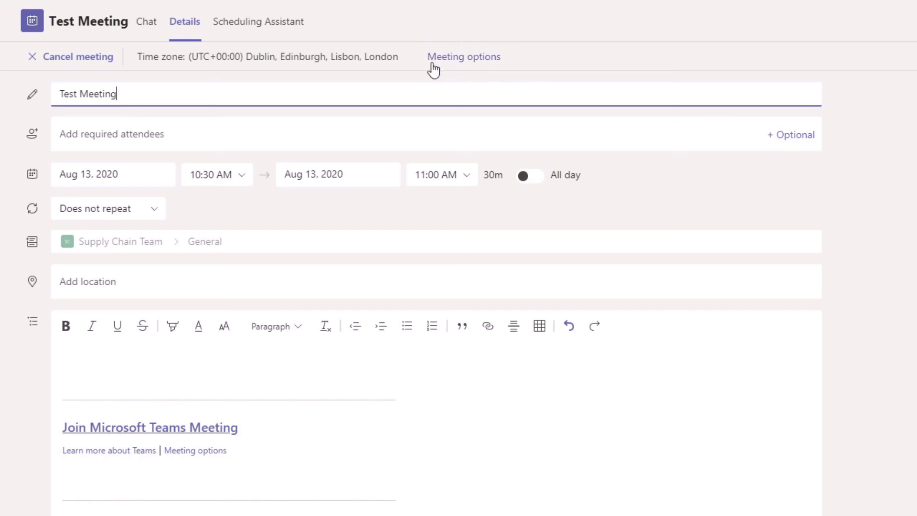
pyautogui.click(486, 58)
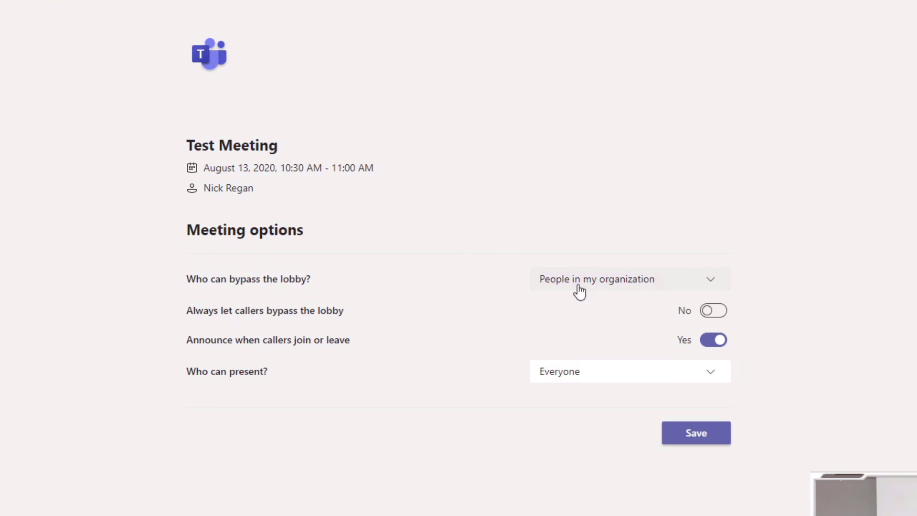
# - Set 'Who can bypass the lobby?' to Only me for Test Meeting
pyautogui.click(698, 285)
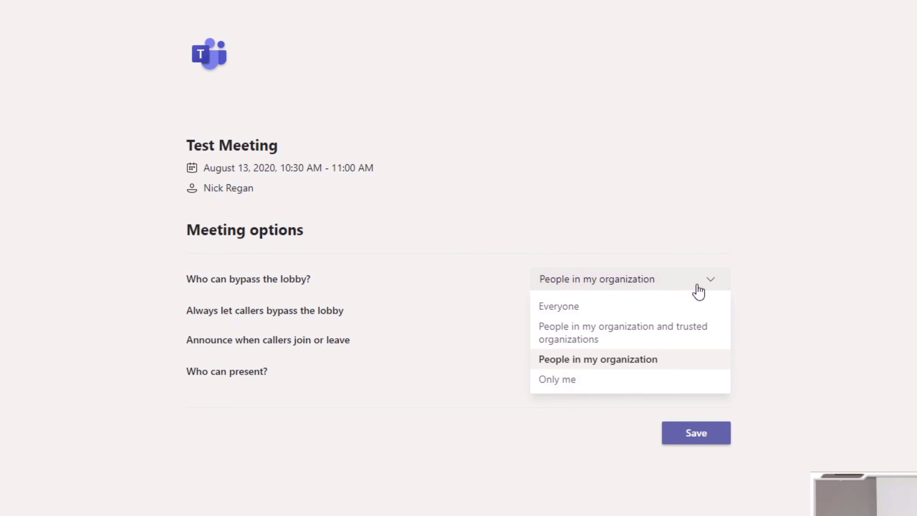
pyautogui.click(573, 381)
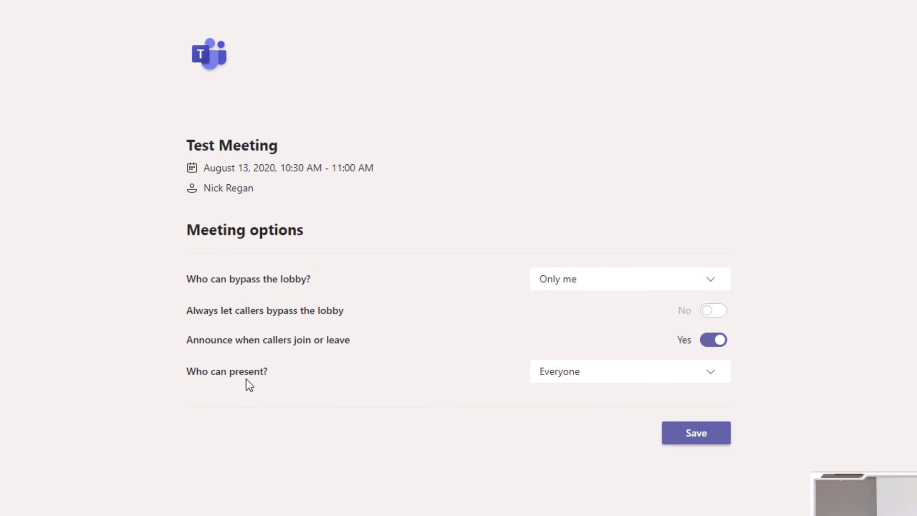
pyautogui.click(560, 379)
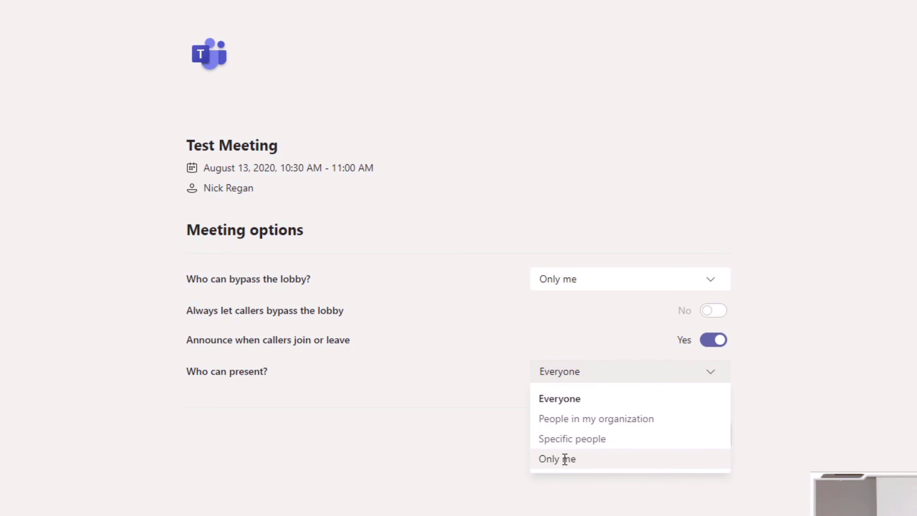
# - Choose People in my organization under 'Who can present?' and save
pyautogui.click(552, 426)
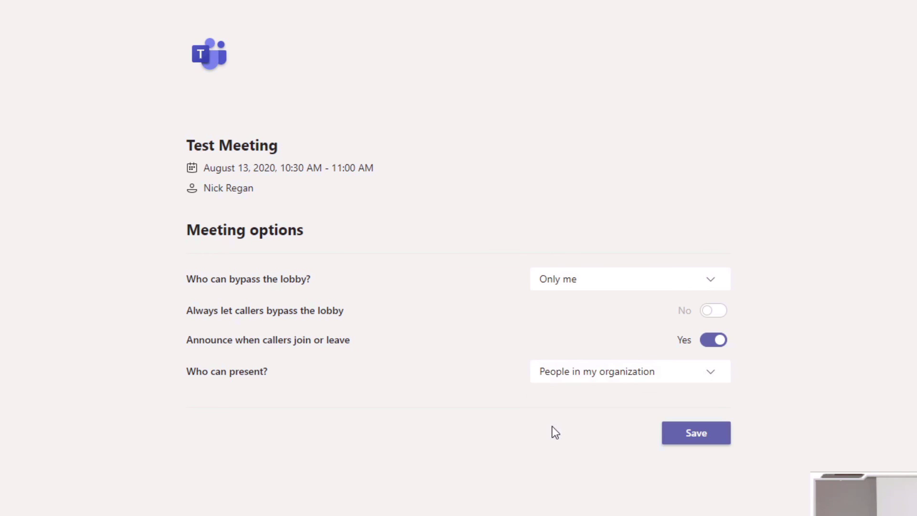
pyautogui.click(692, 440)
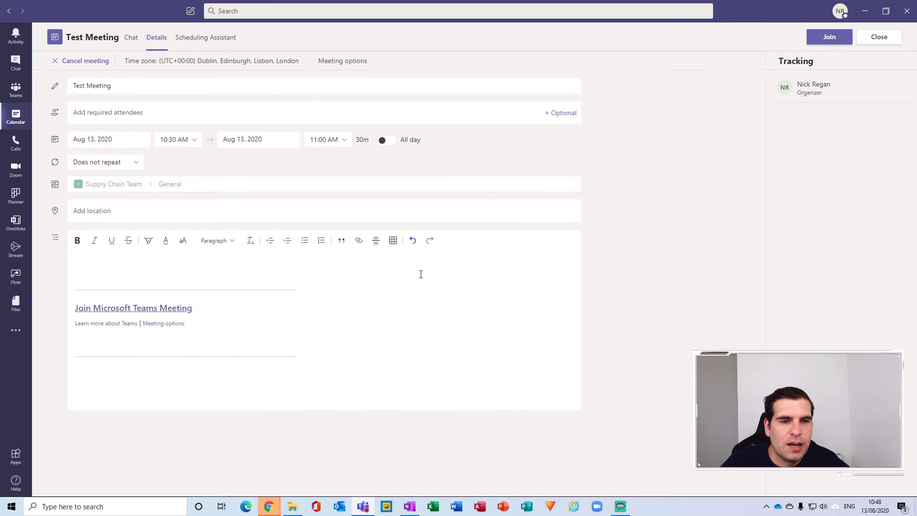
# - Rejoin Test Meeting from its details page, mic off, and show the participant list
pyautogui.click(826, 36)
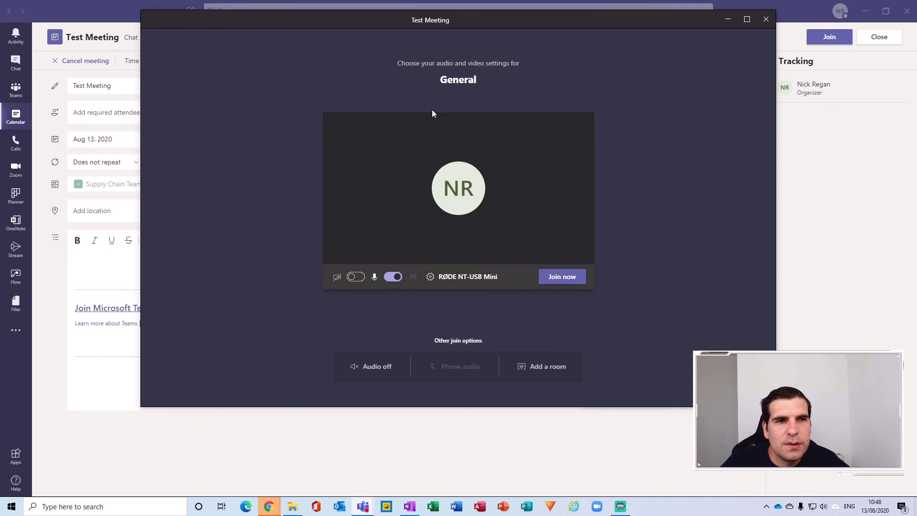
pyautogui.click(393, 276)
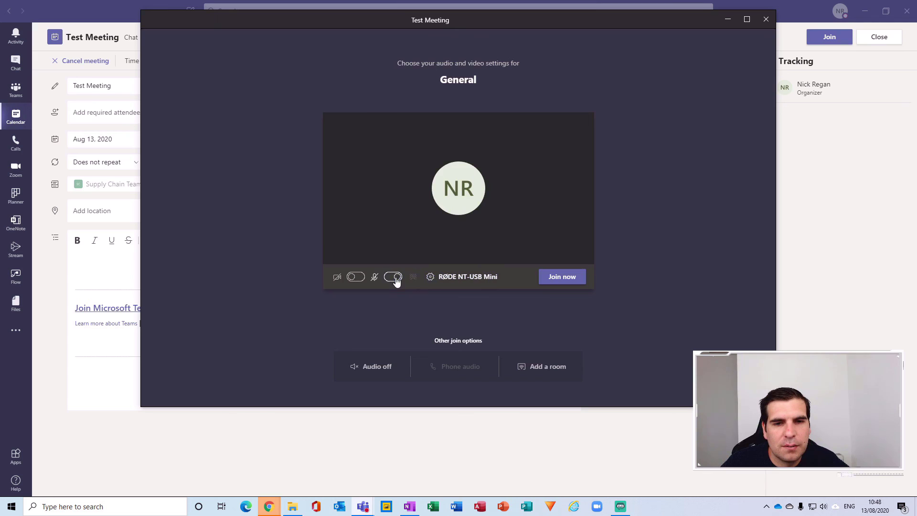
pyautogui.click(559, 278)
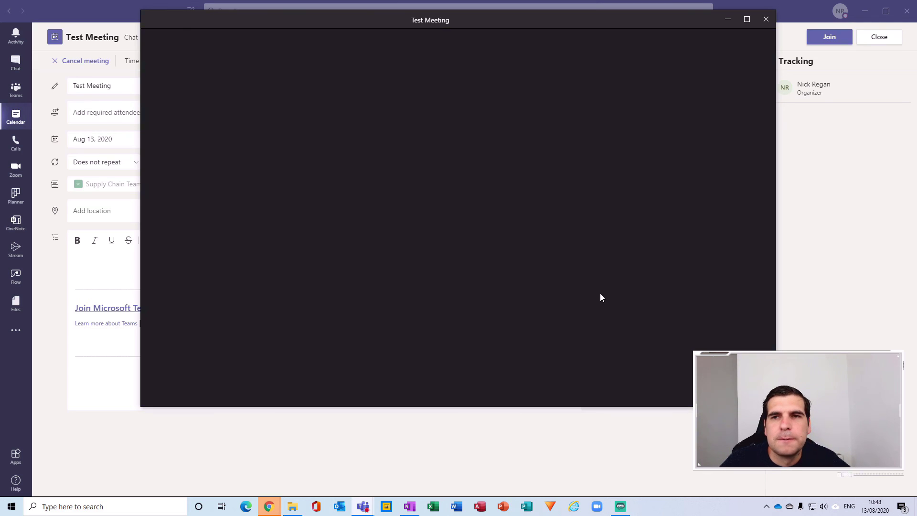
pyautogui.click(547, 43)
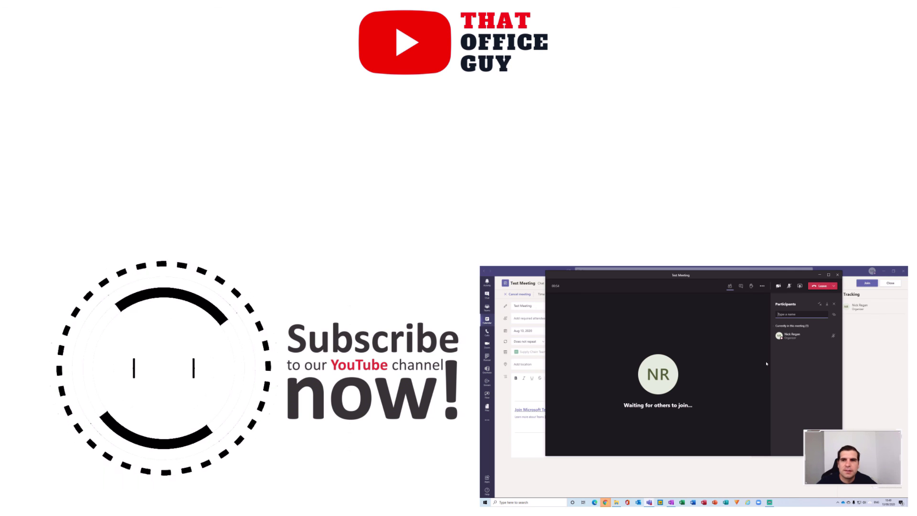
# - Leave Test Meeting from the meeting toolbar
pyautogui.click(820, 286)
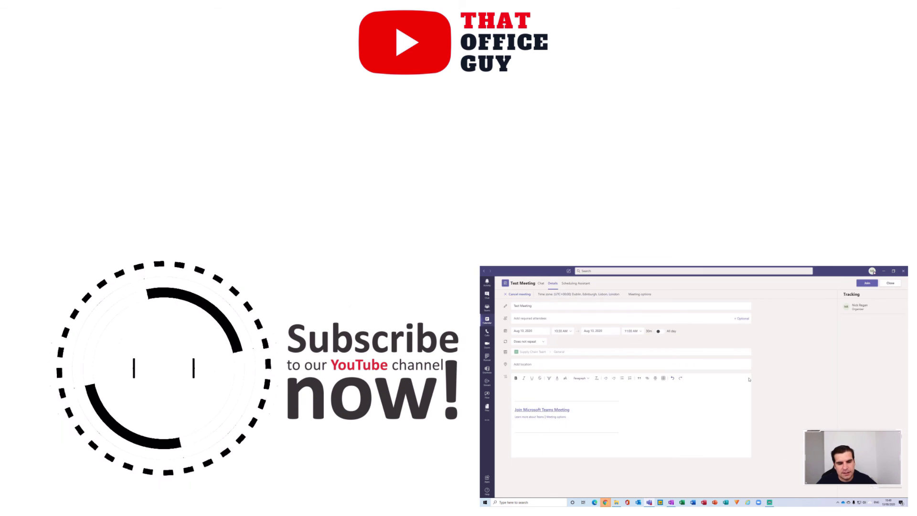